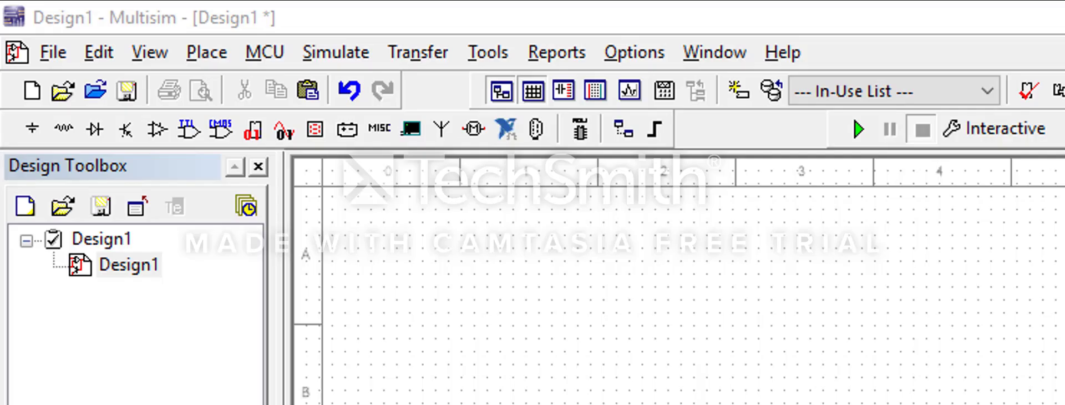
- Place a 12 V DC_POWER source, V1, from the Sources group onto the schematic
click(203, 54)
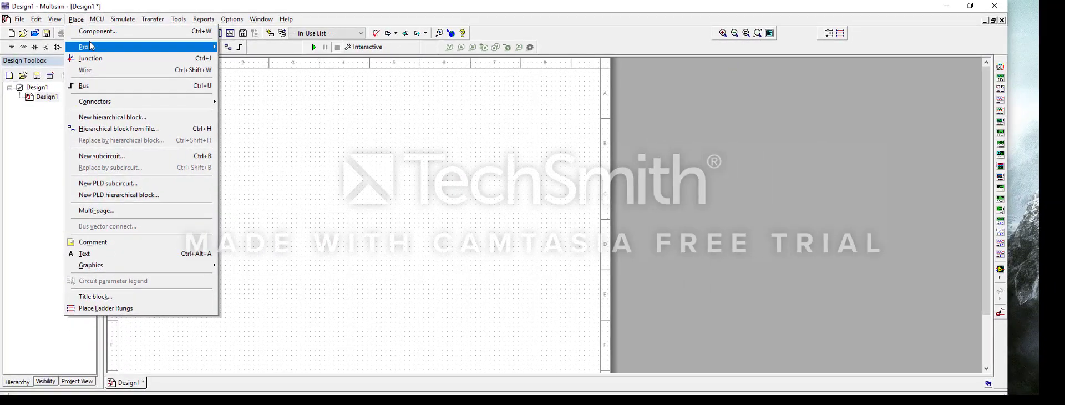
click(266, 86)
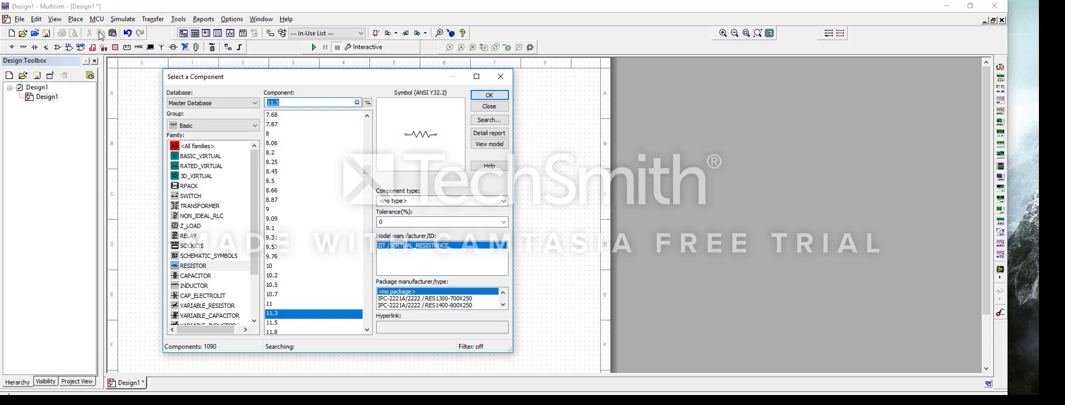
click(226, 127)
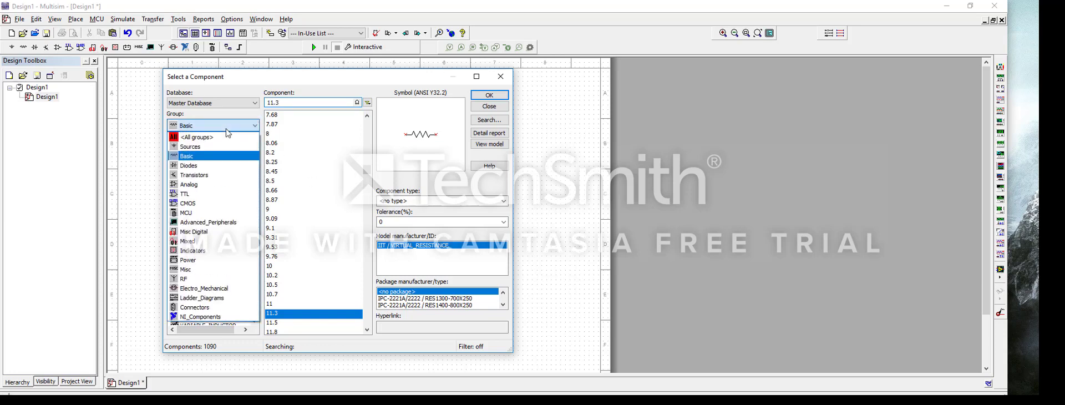
click(225, 115)
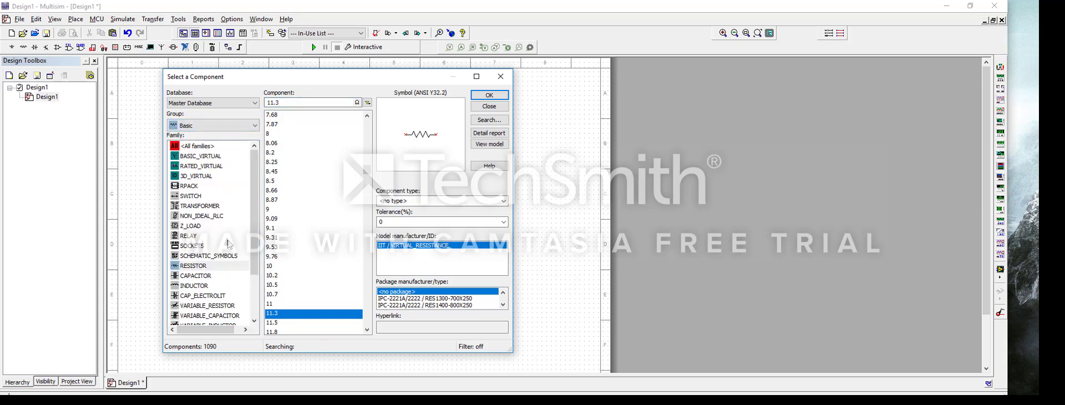
click(205, 127)
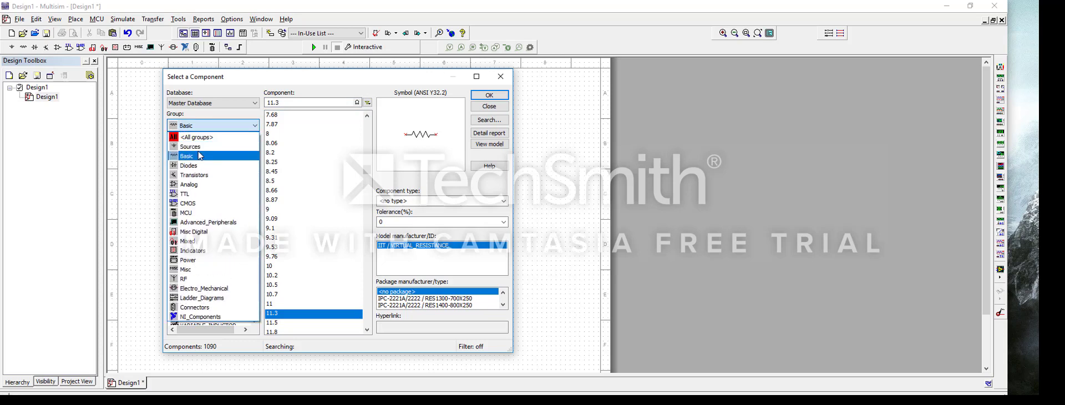
click(194, 146)
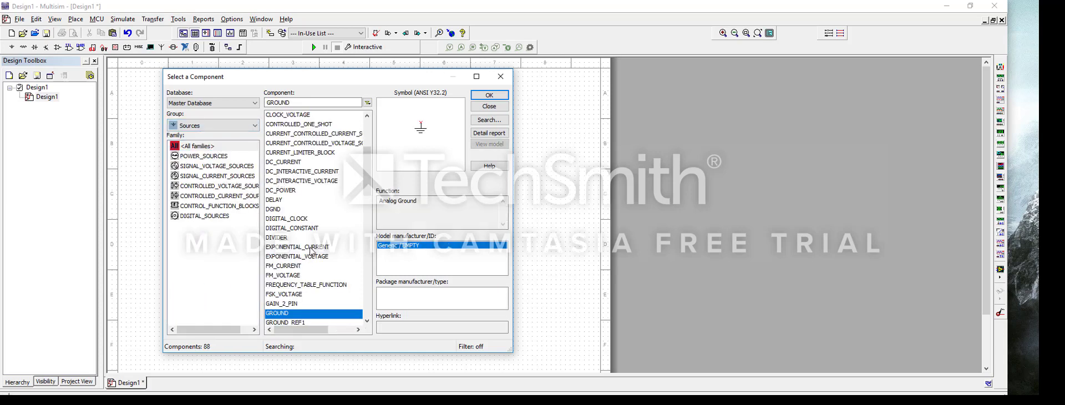
click(296, 190)
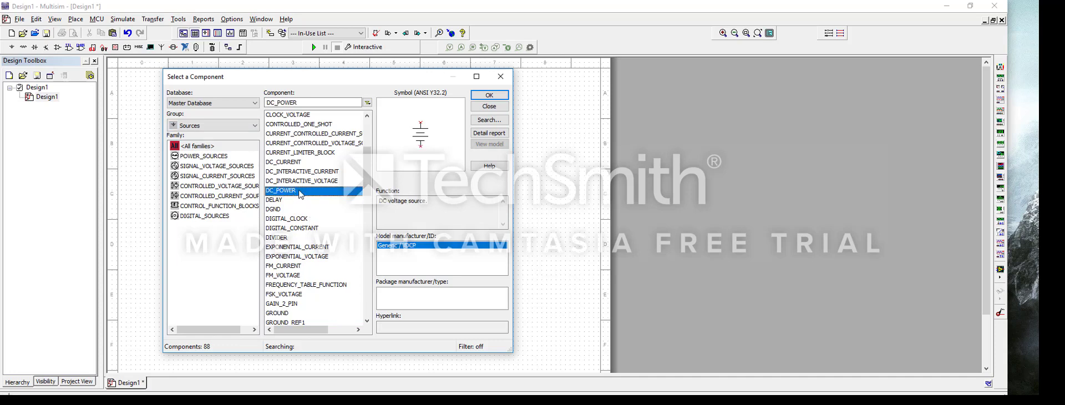
click(489, 95)
click(244, 166)
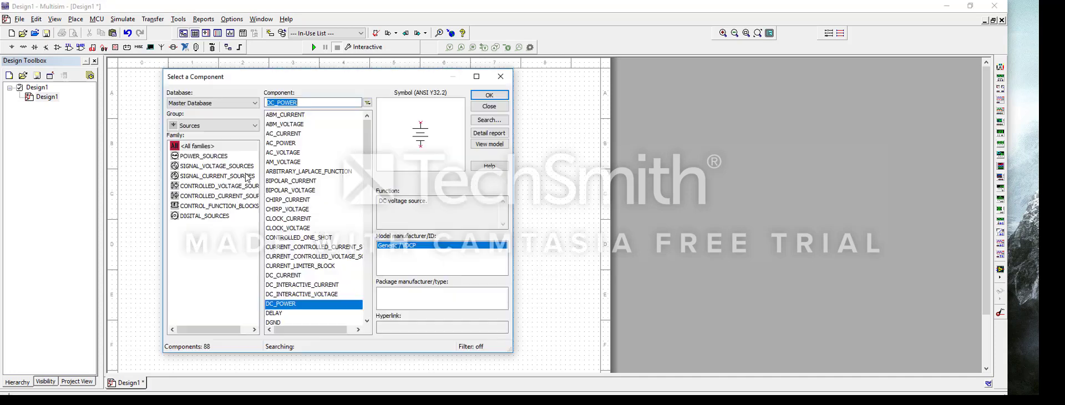
- Select the GROUND part from the Sources list for placement
scroll(289, 305, down, 4)
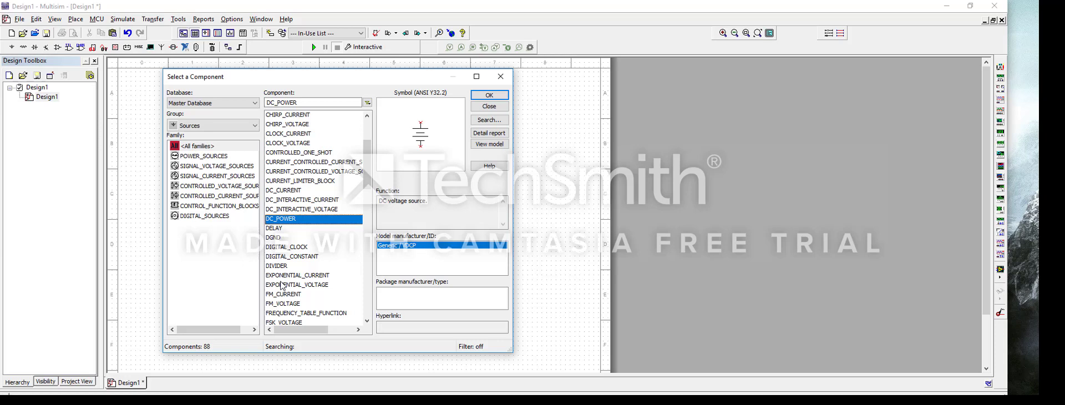
scroll(288, 296, down, 2)
click(290, 256)
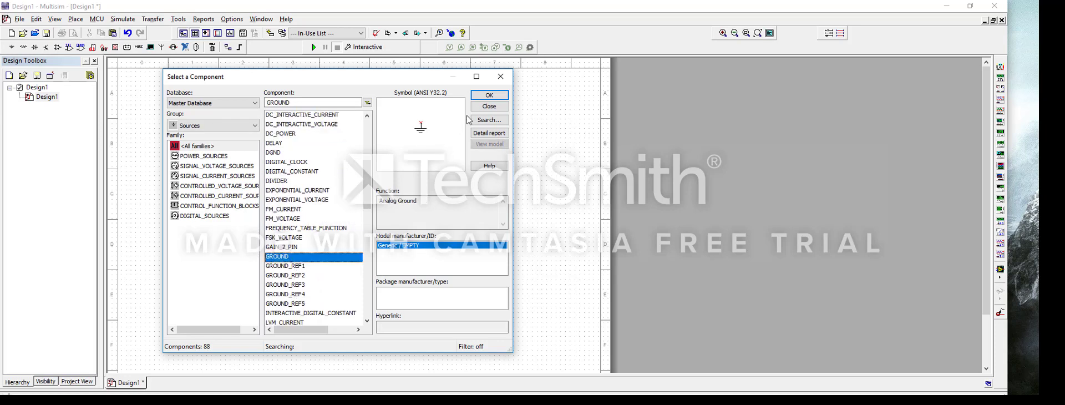
click(483, 98)
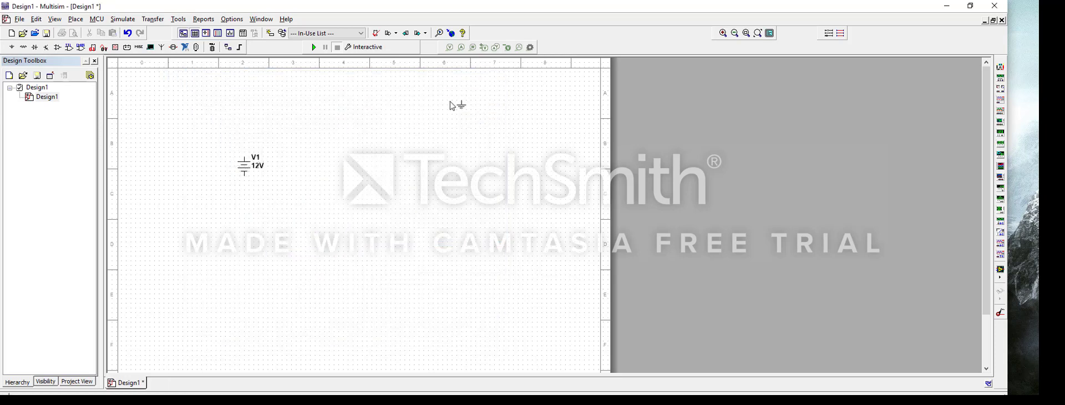
- Drop the ground beside V1, then place a 7.68 Ω resistor R1 from the Basic RESISTOR family
click(285, 167)
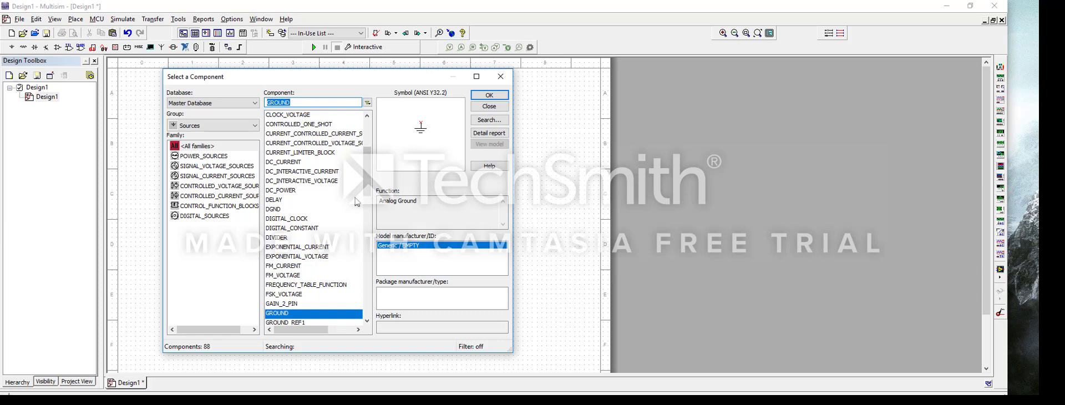
click(226, 127)
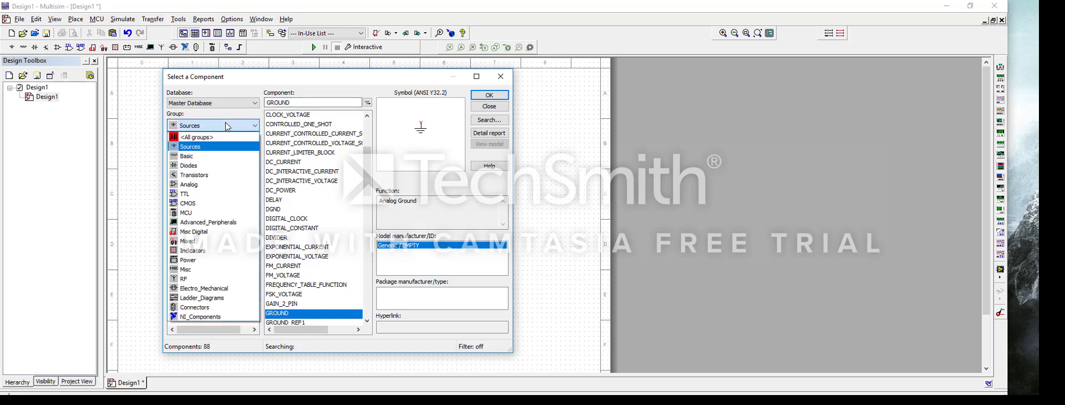
click(188, 156)
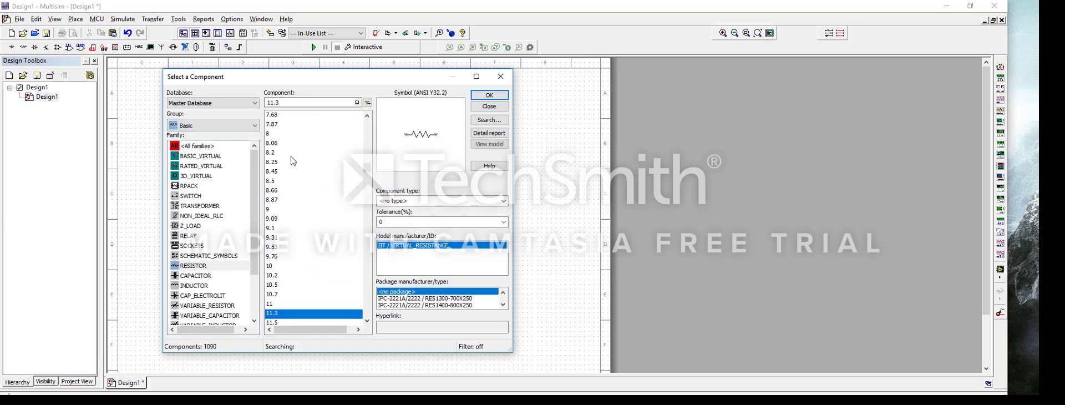
click(276, 194)
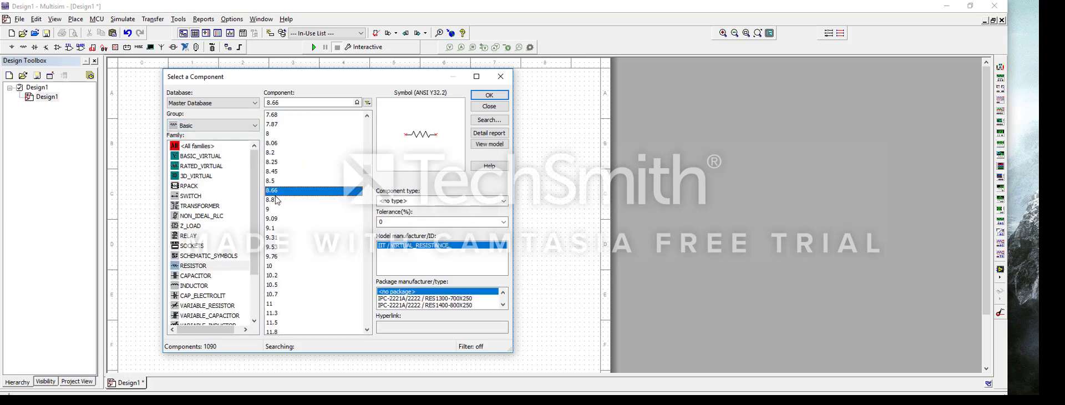
click(209, 270)
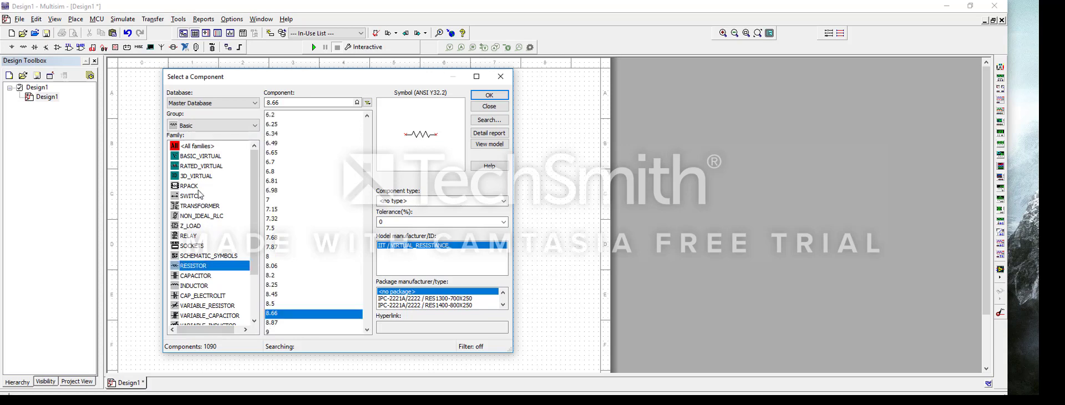
click(195, 246)
click(203, 266)
click(277, 239)
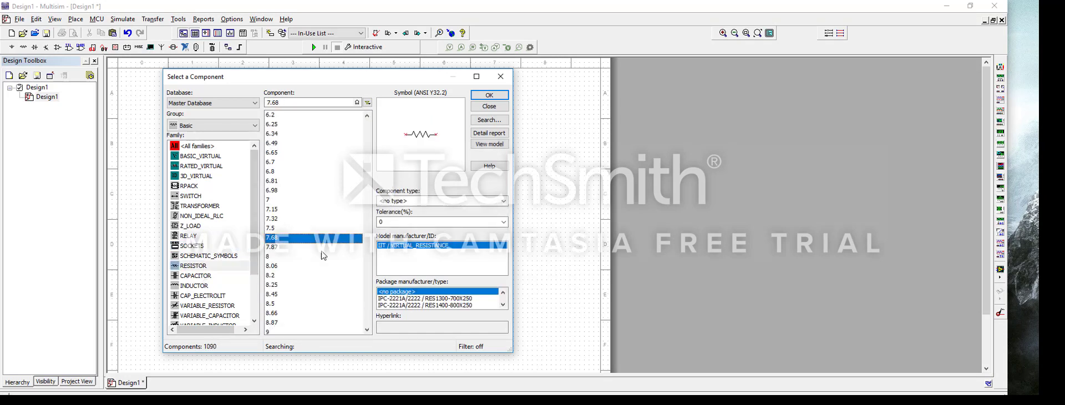
click(488, 97)
click(285, 164)
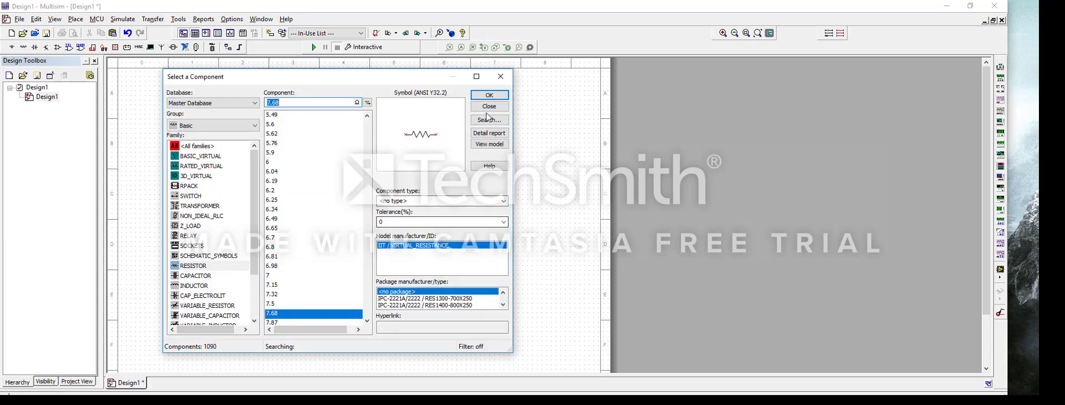
click(506, 81)
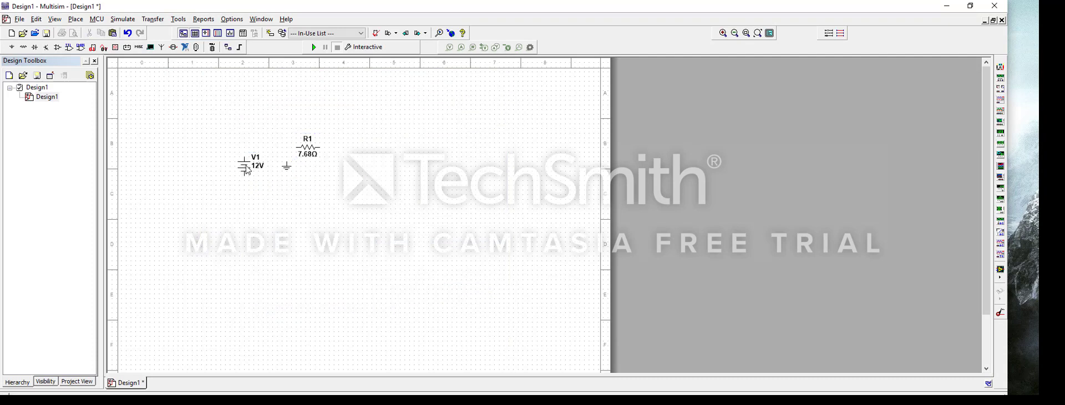
- Move V1 higher, set R1 beside V1's top terminal, and center the ground beneath V1
drag(247, 170, 302, 127)
click(281, 169)
drag(281, 172, 247, 179)
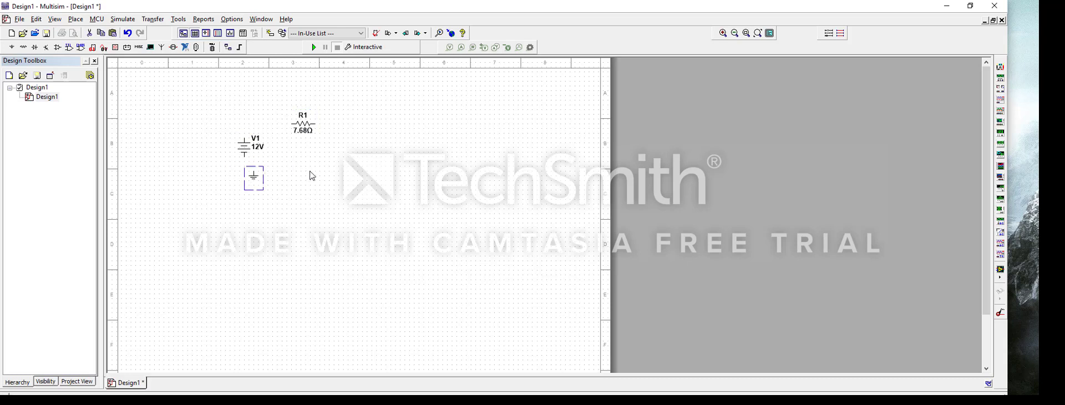
drag(307, 126, 280, 139)
click(286, 169)
drag(254, 178, 248, 178)
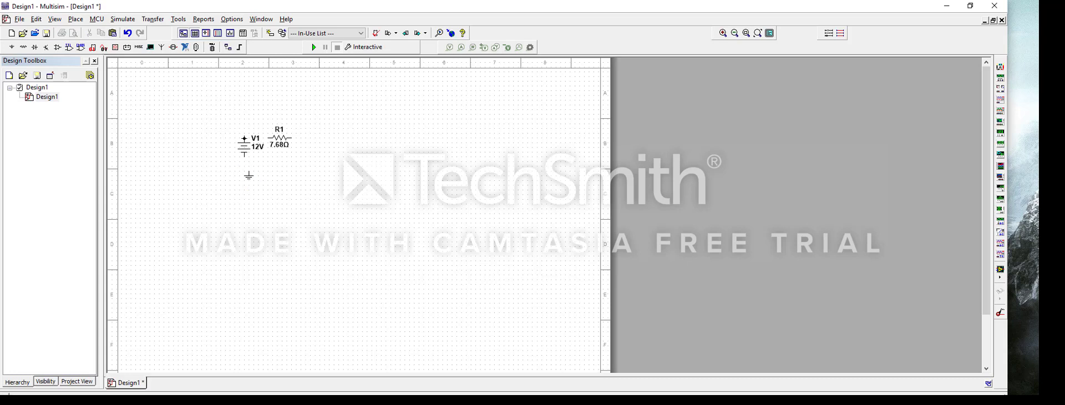
- Wire V1's top pin to R1's left end and R1's right end to V1's bottom pin
click(244, 136)
click(267, 136)
click(290, 138)
click(246, 155)
- Nudge the ground up and wire it to V1's bottom terminal
click(249, 175)
drag(249, 176, 254, 171)
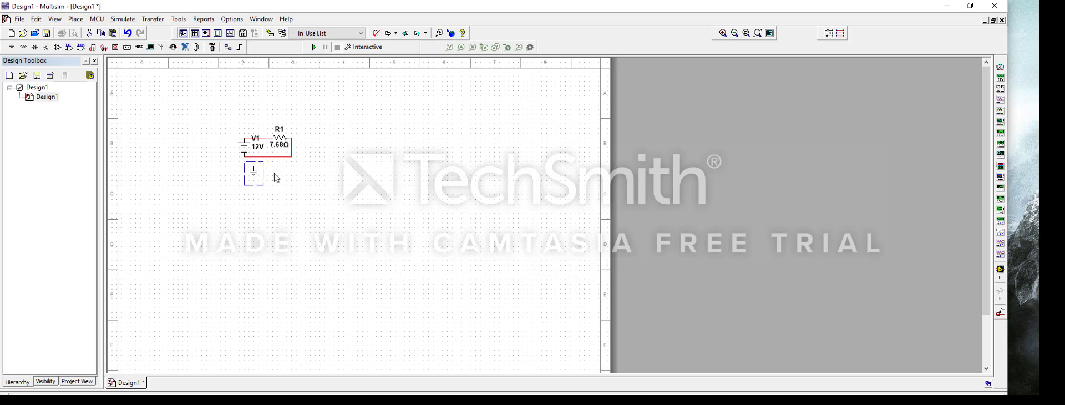
click(253, 165)
click(253, 157)
- Place a second 12 V DC_POWER source, V2, on the schematic
click(73, 20)
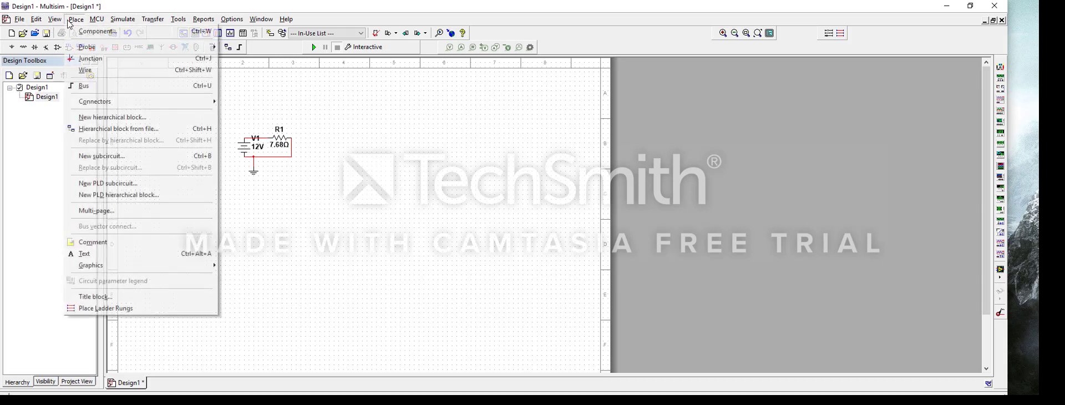
click(81, 31)
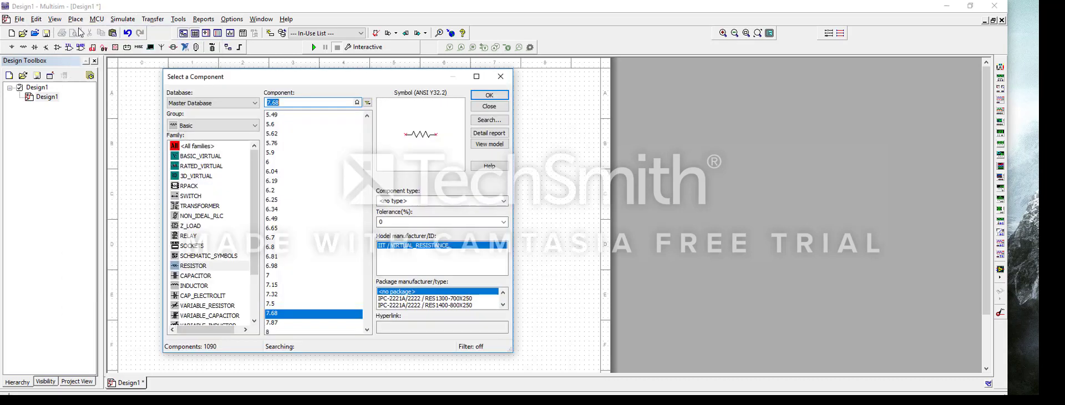
click(207, 127)
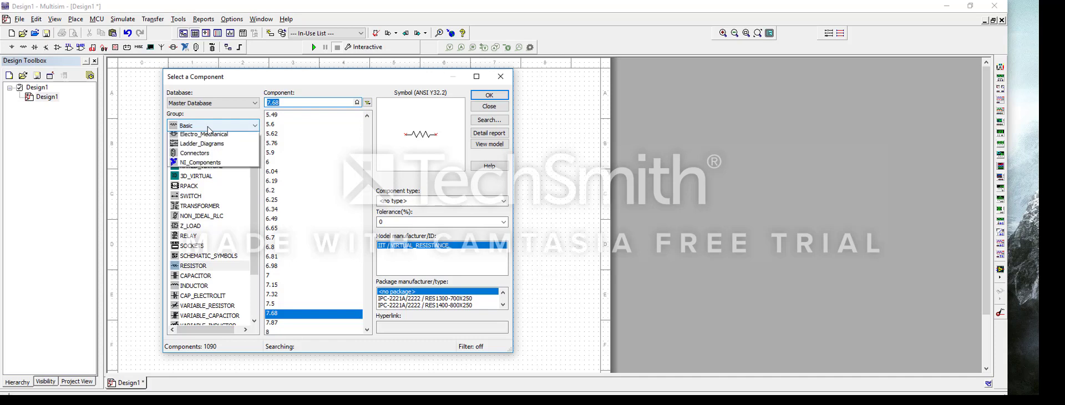
click(189, 135)
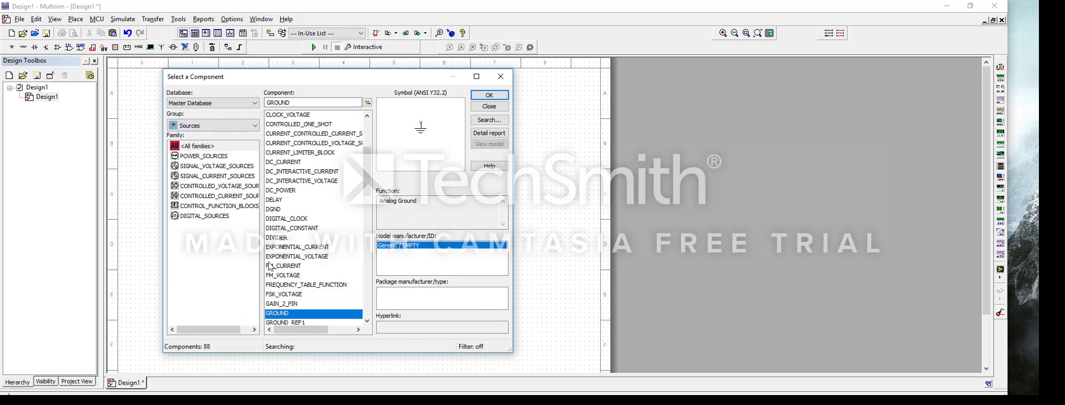
click(300, 191)
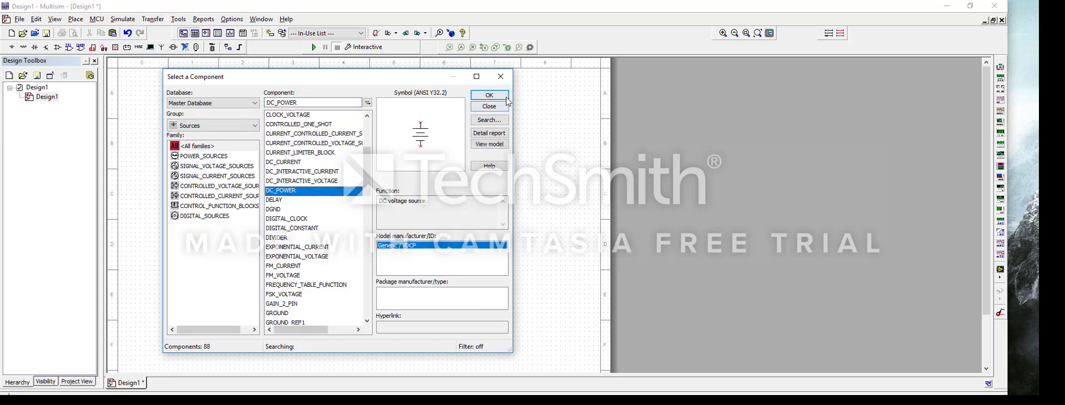
click(489, 95)
click(436, 162)
- Pick the GROUND part and place it near V2
scroll(289, 261, down, 2)
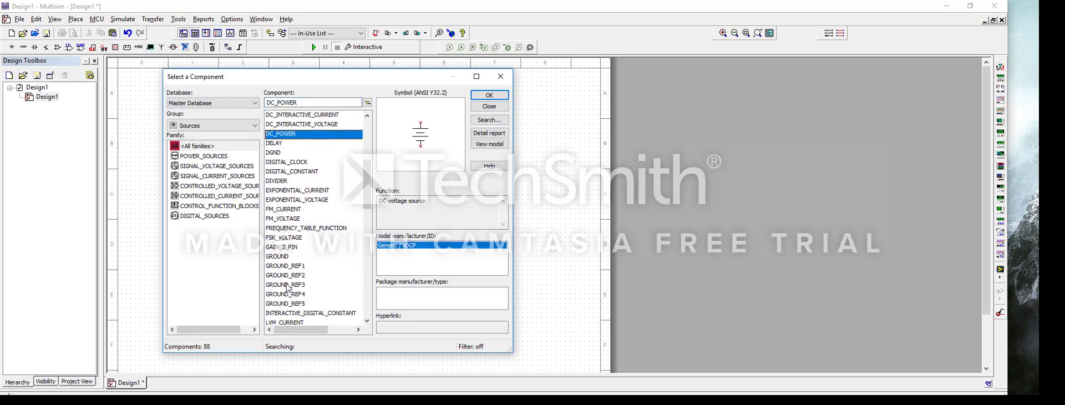
click(280, 256)
click(489, 95)
click(444, 178)
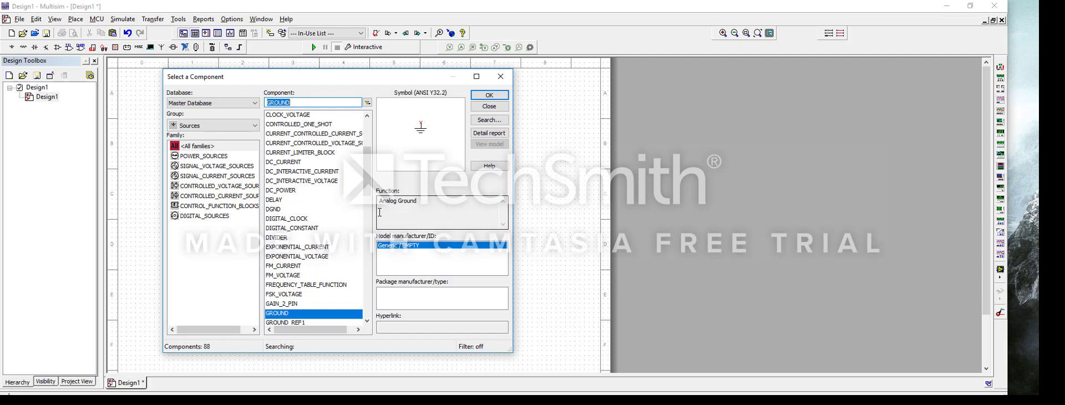
- Place resistors R2 and R3 at 6.19 Ω and R4 at 5.36 Ω beside V2
click(213, 126)
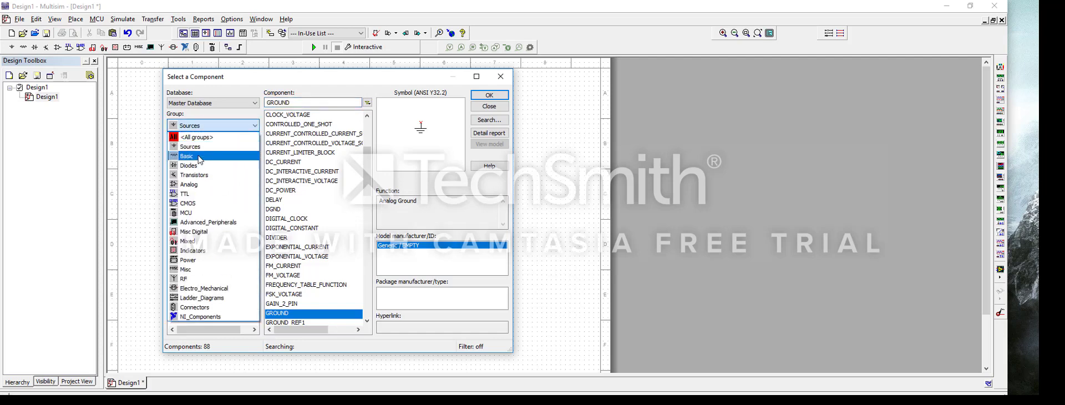
click(191, 156)
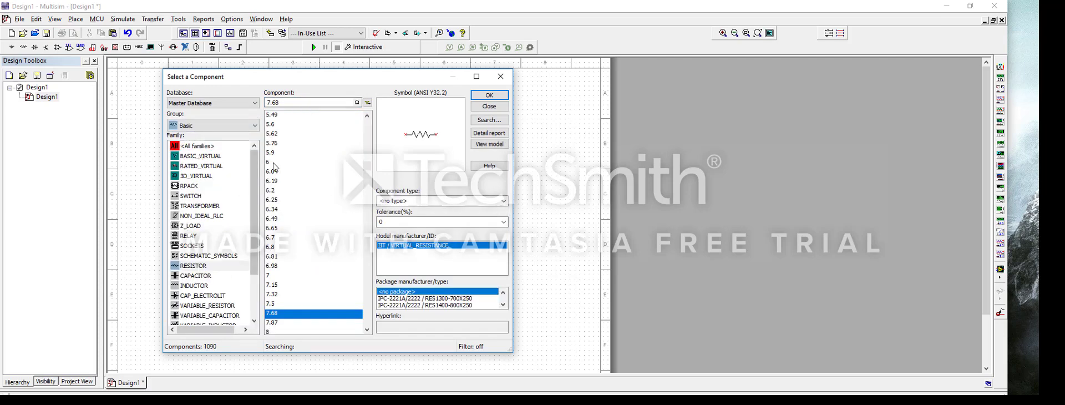
click(282, 180)
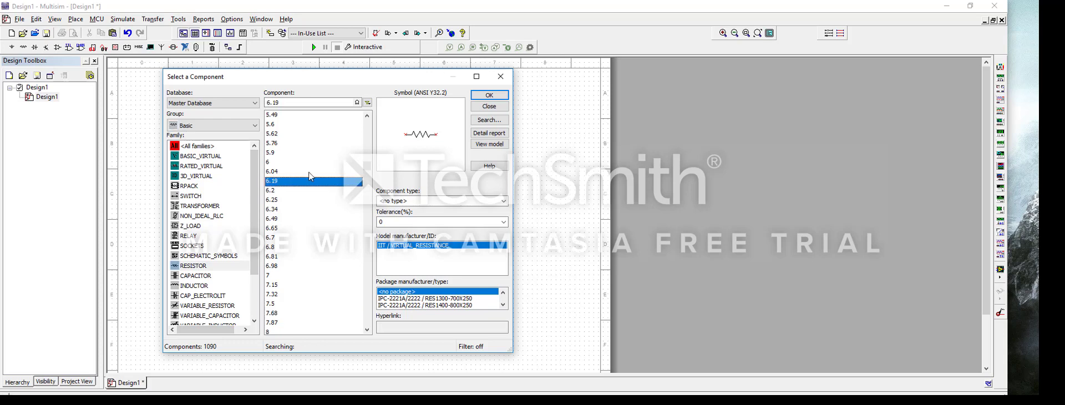
click(480, 94)
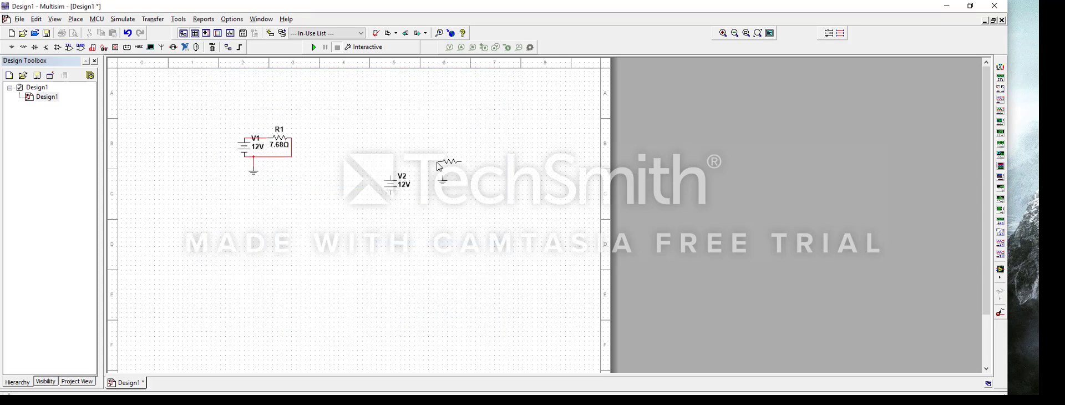
click(439, 167)
click(489, 96)
click(480, 165)
text(5.36)
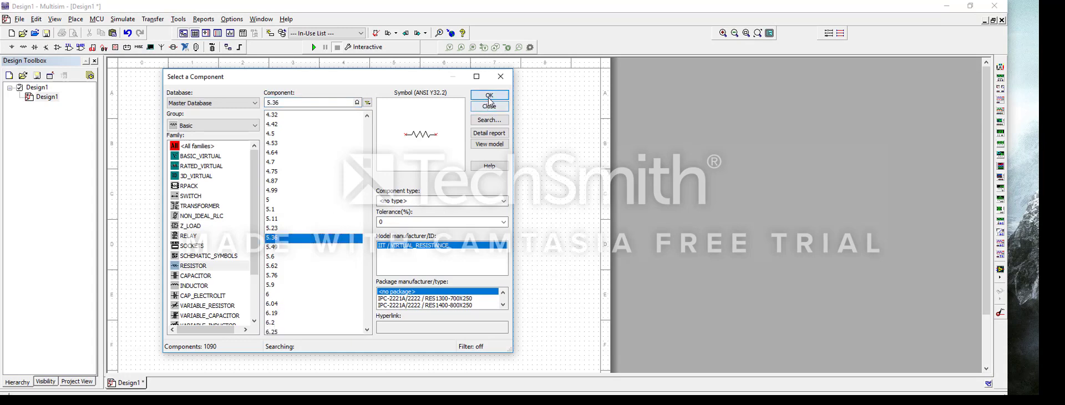
click(489, 94)
click(507, 165)
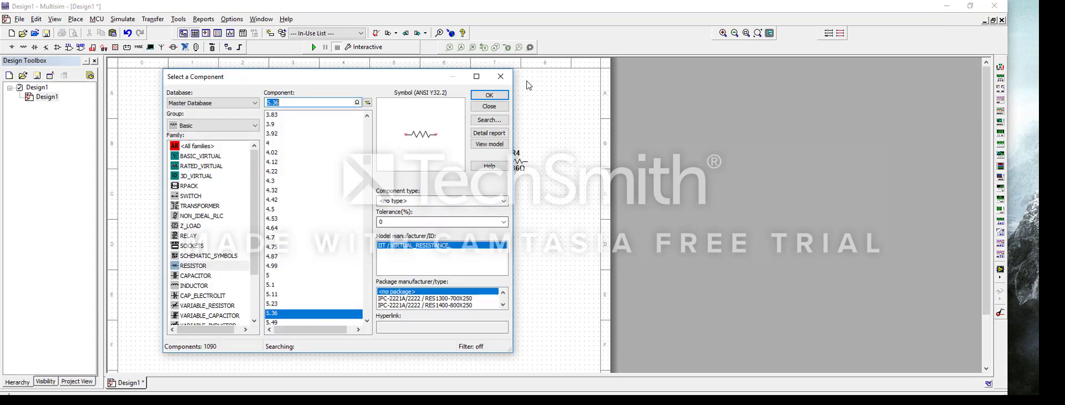
click(503, 80)
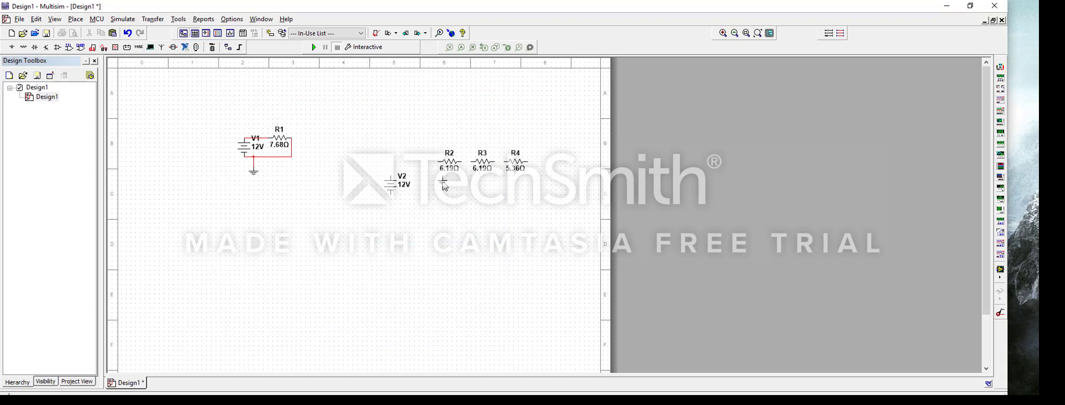
- Place a ground below V2 and snug it under the source
click(405, 207)
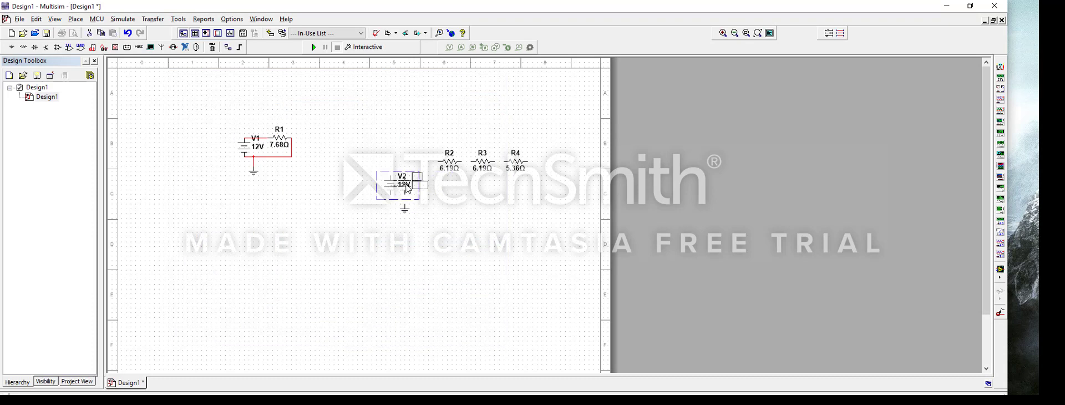
click(409, 216)
drag(407, 210, 416, 205)
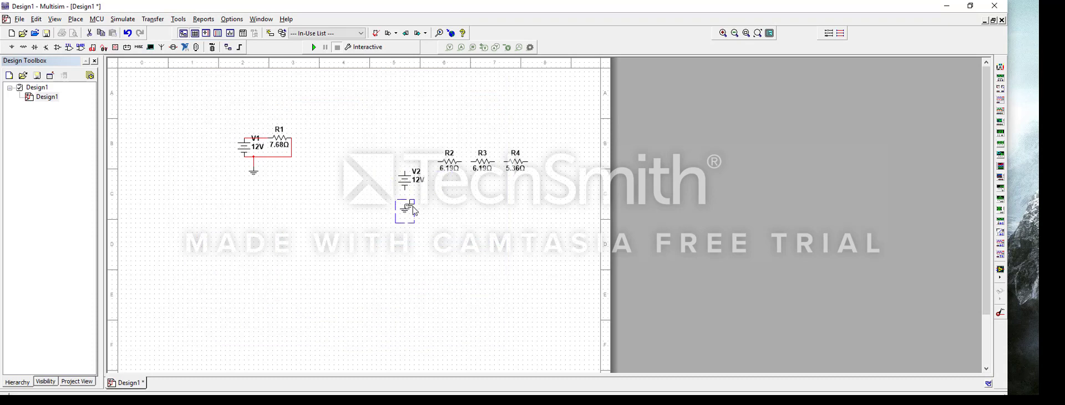
- Rotate R2, R3 and R4 90° clockwise so each stands upright
click(454, 168)
click(415, 147)
click(445, 165)
right_click(447, 165)
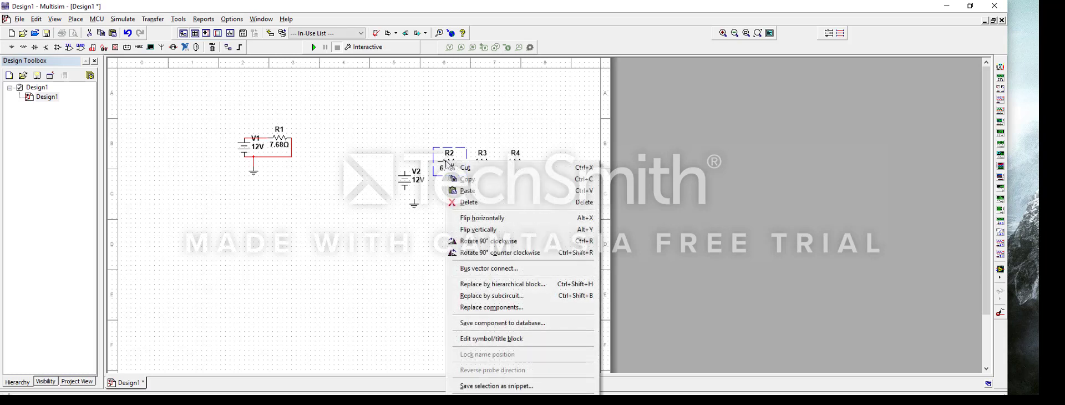
click(477, 241)
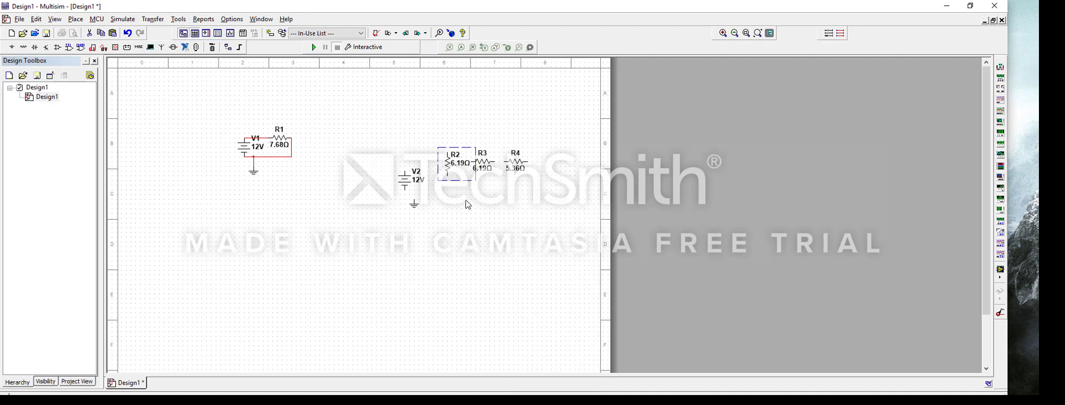
click(488, 165)
right_click(488, 165)
click(518, 242)
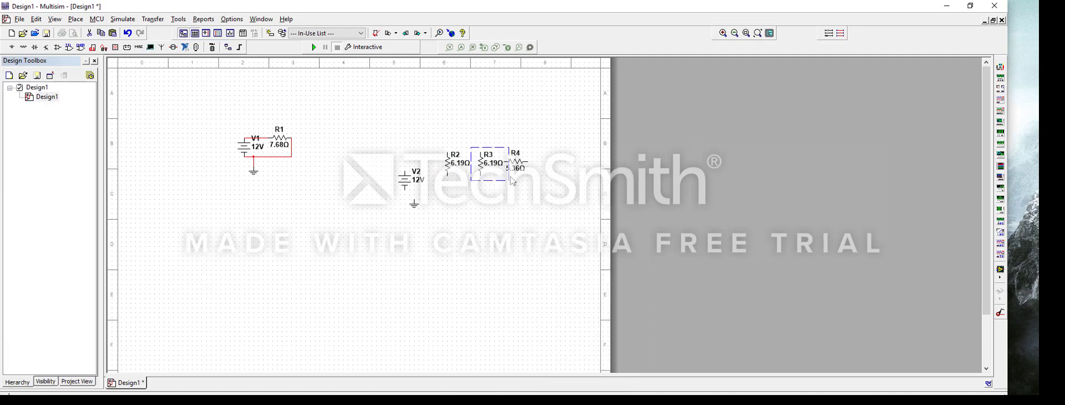
click(516, 161)
right_click(515, 161)
click(513, 161)
right_click(510, 161)
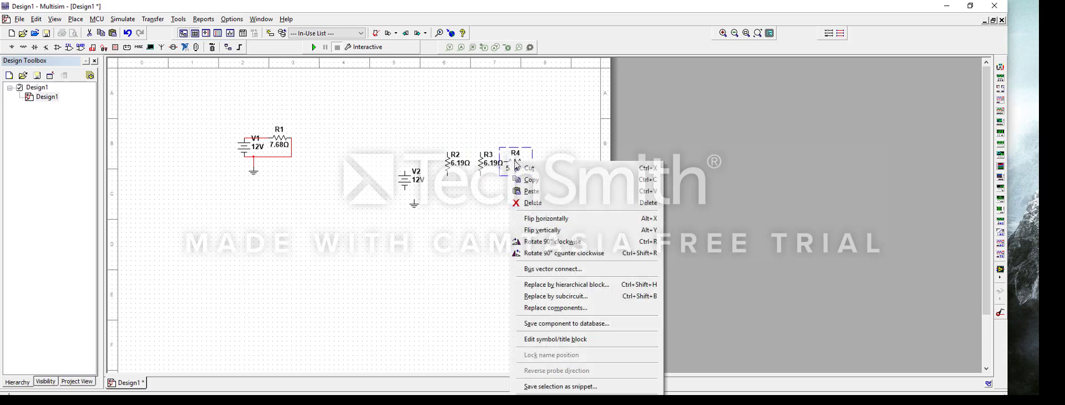
click(544, 242)
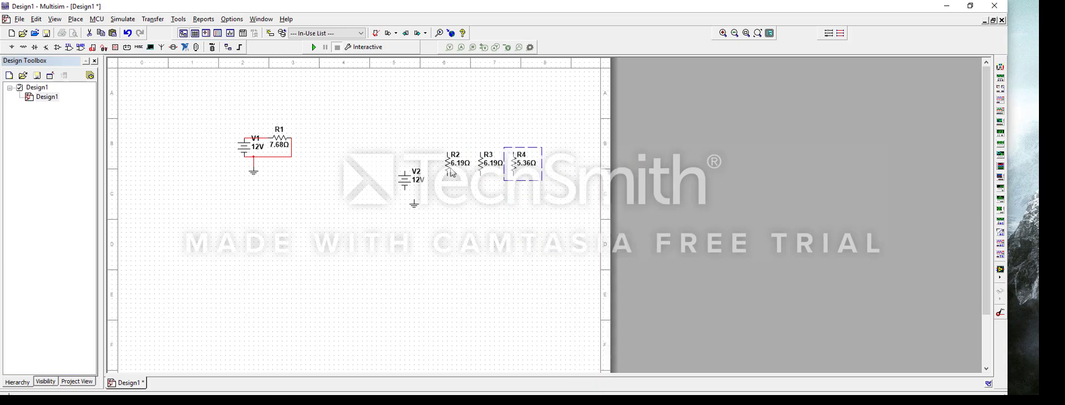
- Line R2, R3 and R4 up side by side next to V2
drag(444, 168, 503, 177)
click(481, 182)
click(513, 177)
click(467, 182)
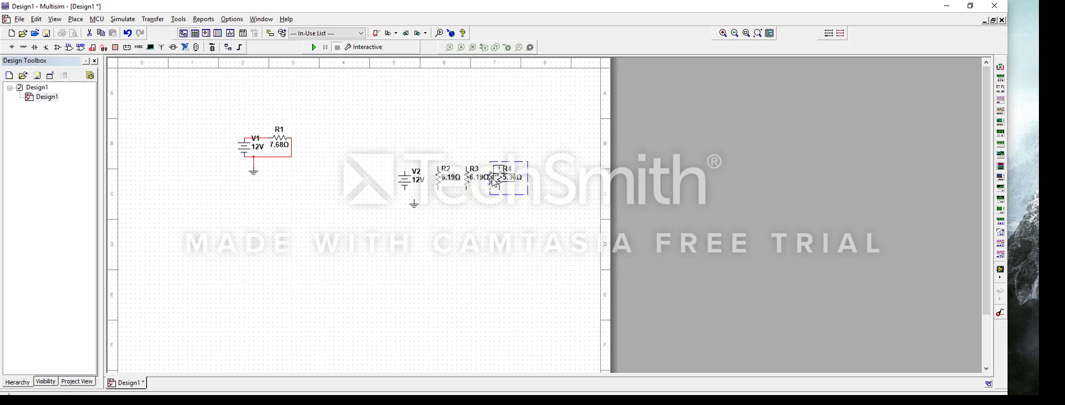
click(506, 200)
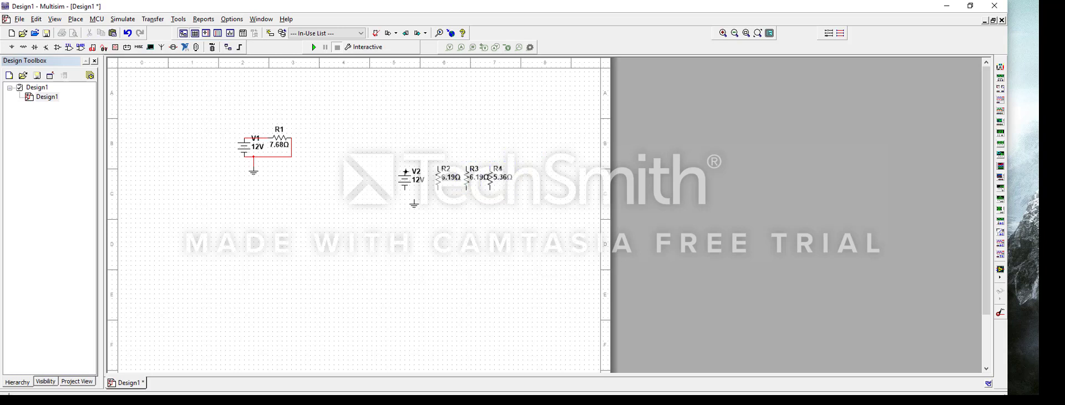
click(406, 170)
- Wire V2's top pin to R4's top pin and R4's bottom pin back to V2's bottom
key(Escape)
click(405, 171)
click(490, 162)
click(491, 193)
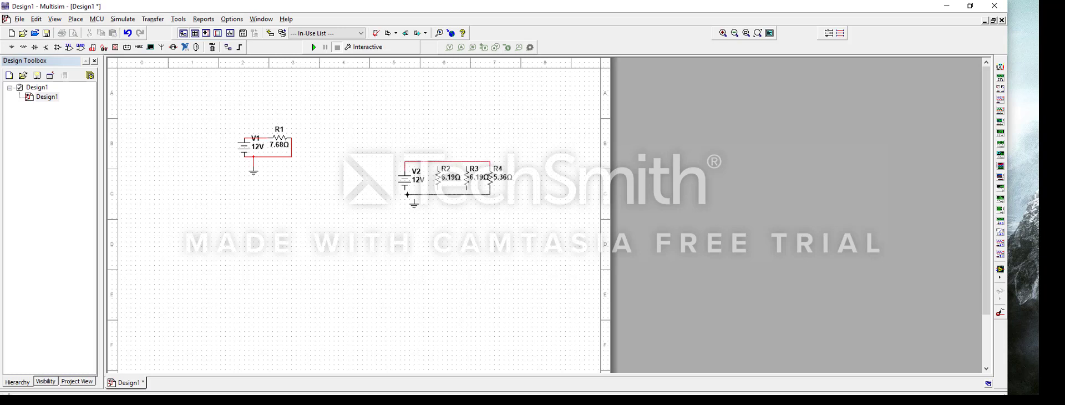
click(404, 189)
click(415, 207)
click(425, 217)
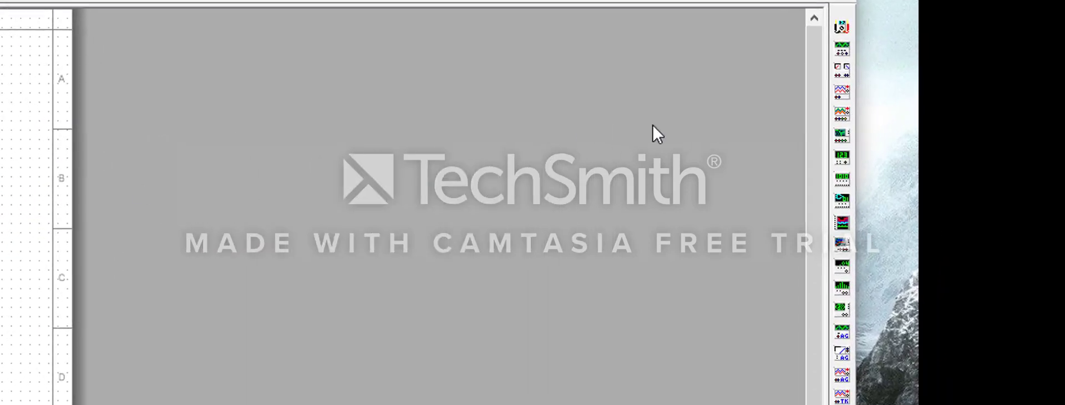
- Place multimeter XMM1 above the V1–R1 circuit and XMM2 above V2
click(842, 25)
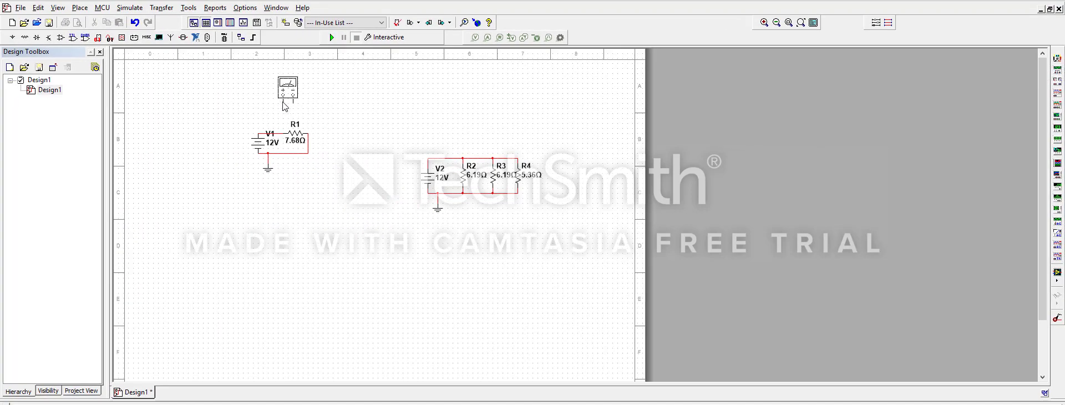
click(272, 93)
click(1054, 59)
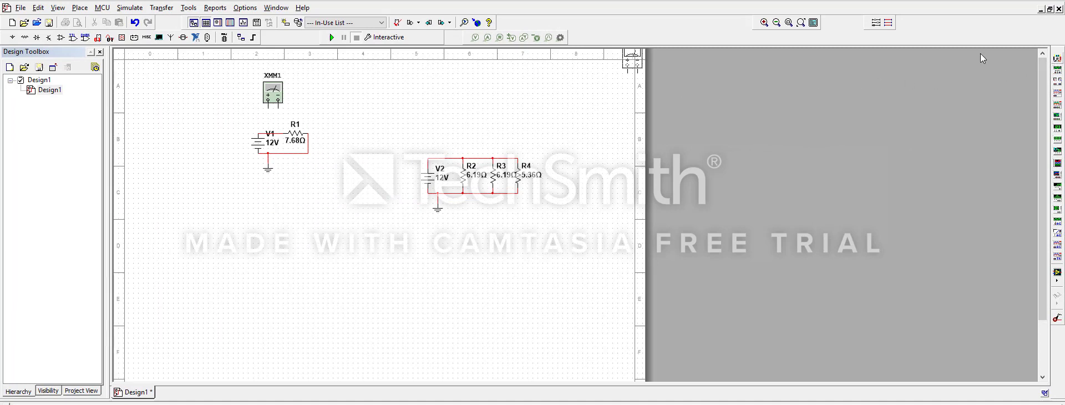
click(443, 141)
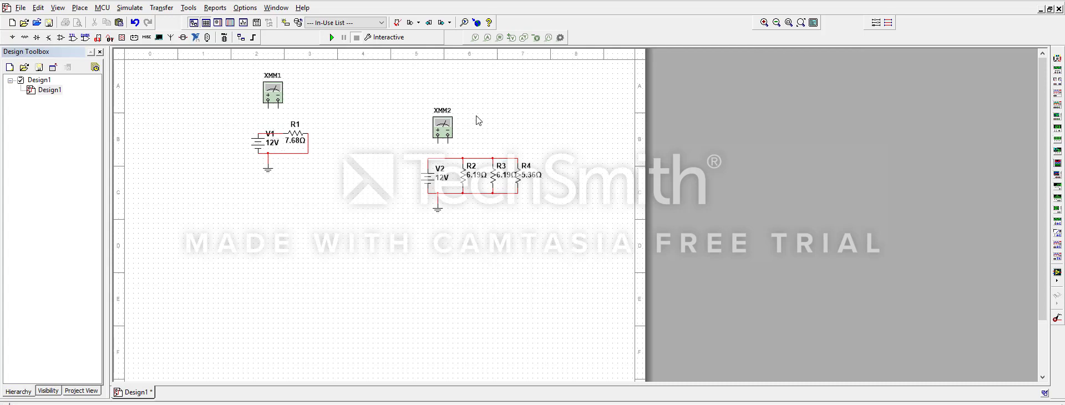
- Wire XMM1 in series: V1's top to XMM1 +, XMM1 − to R1
click(266, 137)
right_click(266, 137)
click(291, 146)
drag(259, 126, 268, 101)
click(281, 132)
- Connect XMM2 + to R2's top node and XMM2 − to R2's bottom node
drag(442, 132, 442, 126)
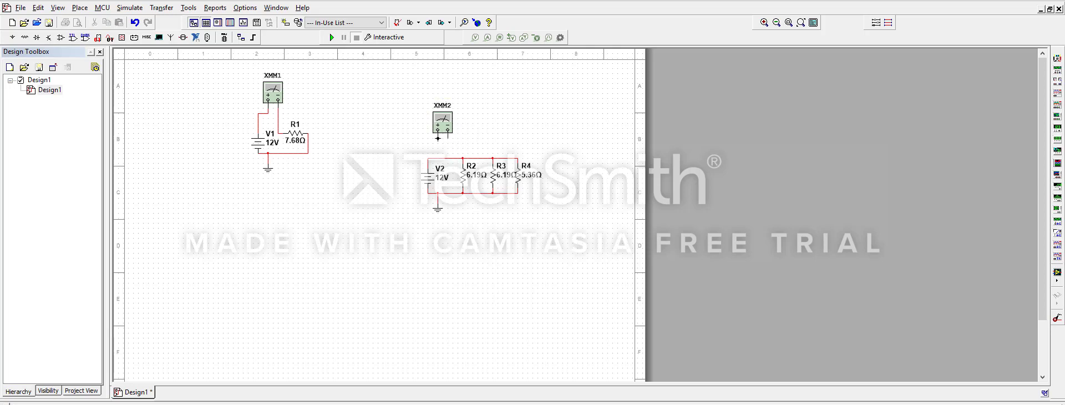
click(437, 130)
click(462, 161)
click(448, 130)
click(462, 192)
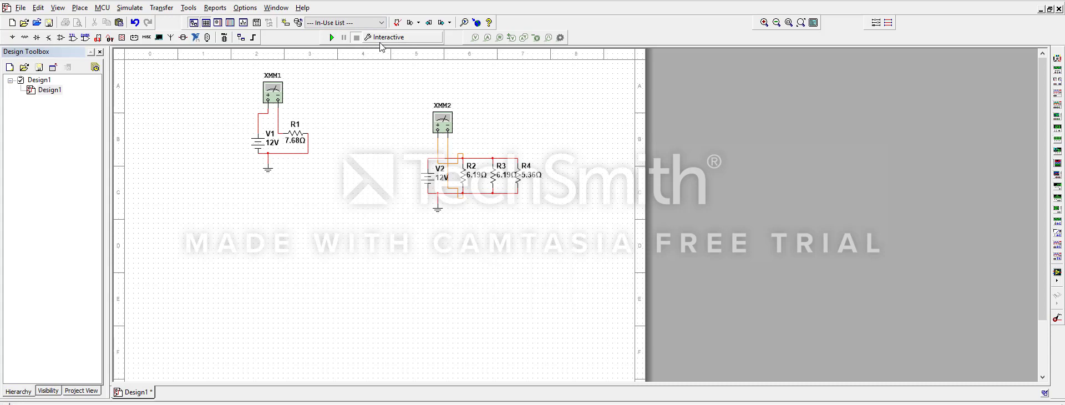
- Press the green Run button on the Simulation toolbar to simulate both circuits
click(332, 38)
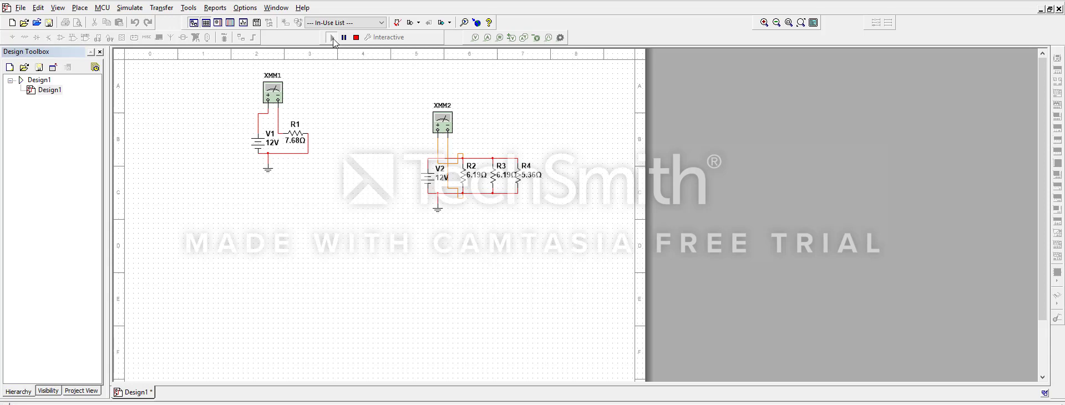
- Switch XMM1 to current mode to read 1.562 A, then view XMM2 reading 12 V
double_click(278, 92)
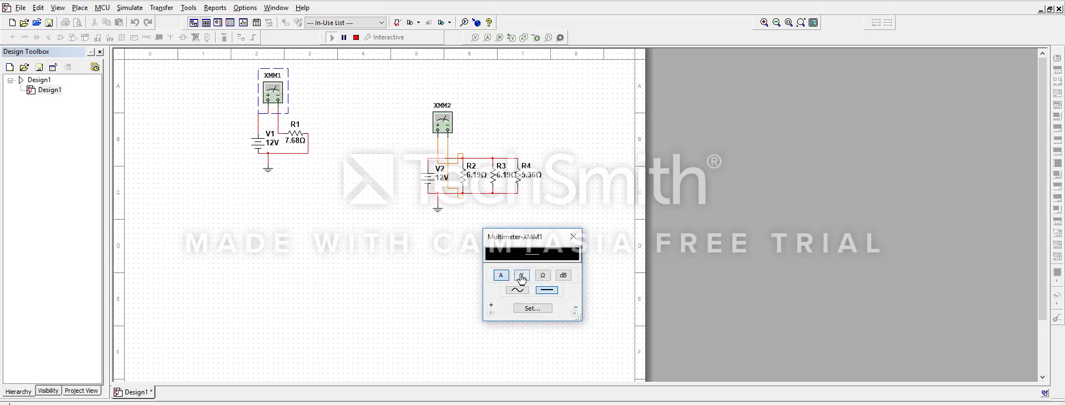
click(522, 276)
click(501, 276)
click(573, 237)
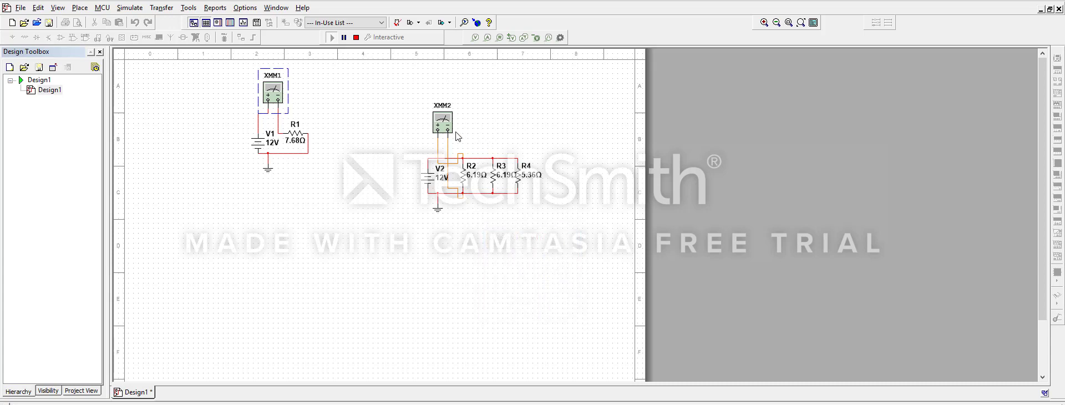
double_click(444, 125)
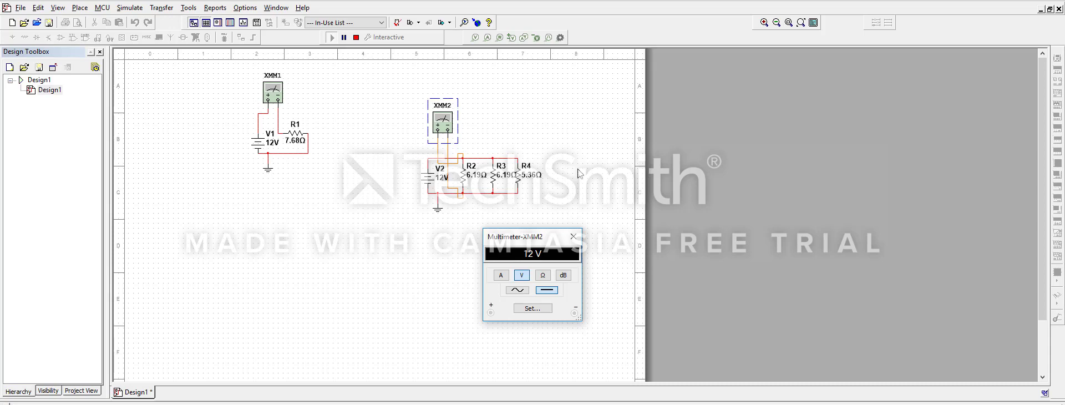
click(574, 237)
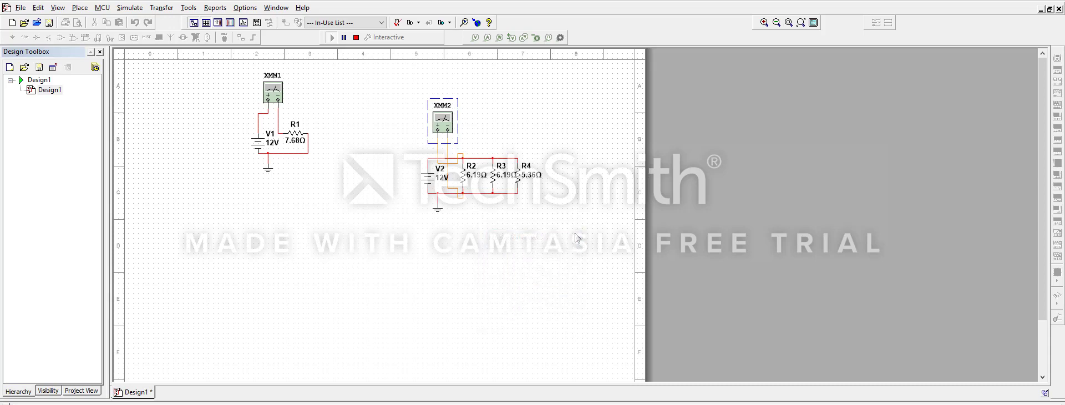